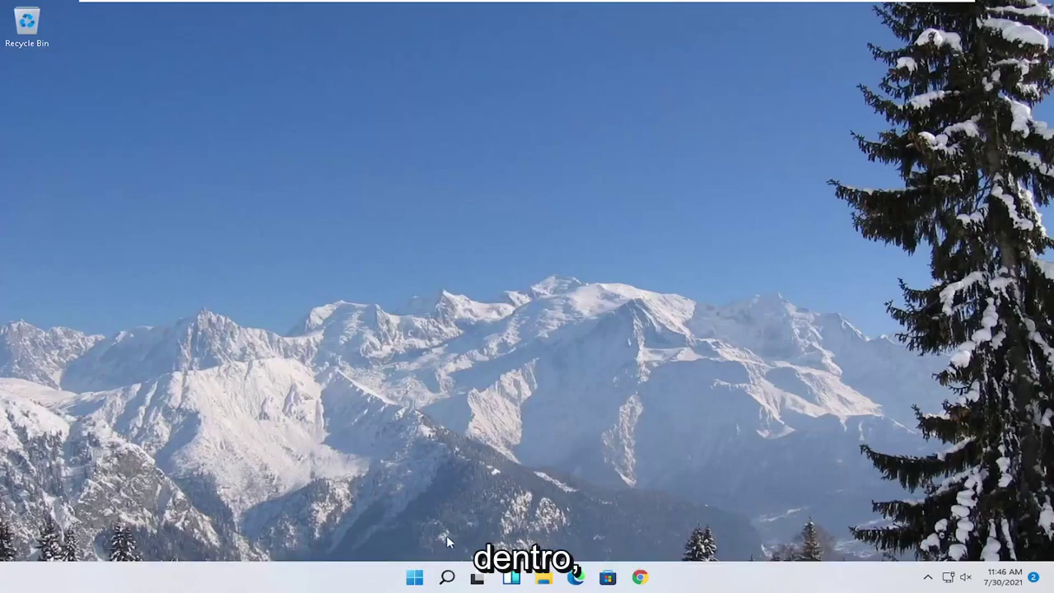
Open Device Manager and expand Sound, video and game controllers.
{"action": "left_click", "coordinate": [446, 578]}
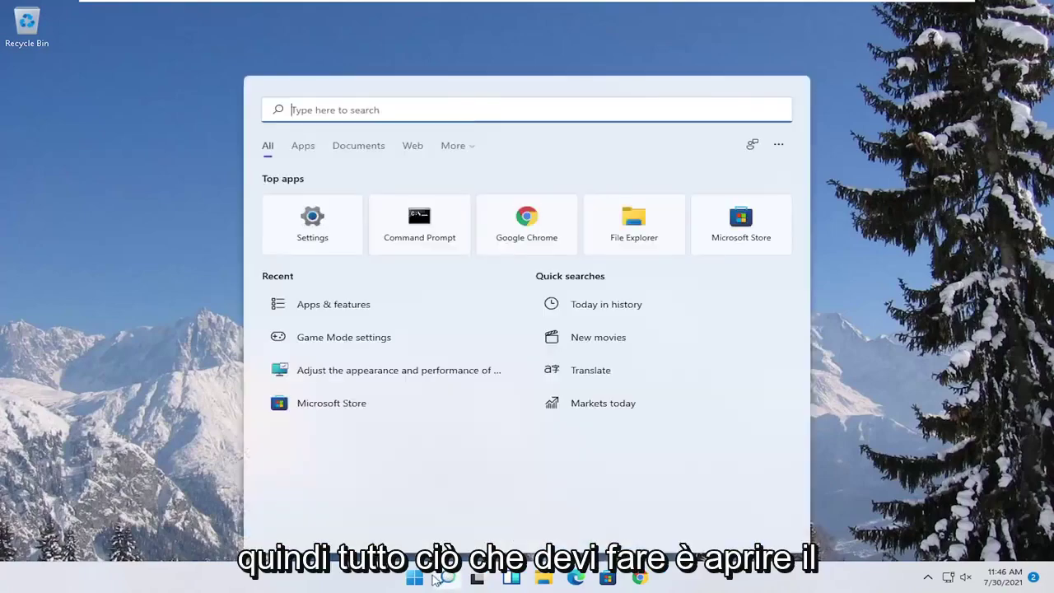
{"action": "type", "text": "dev"}
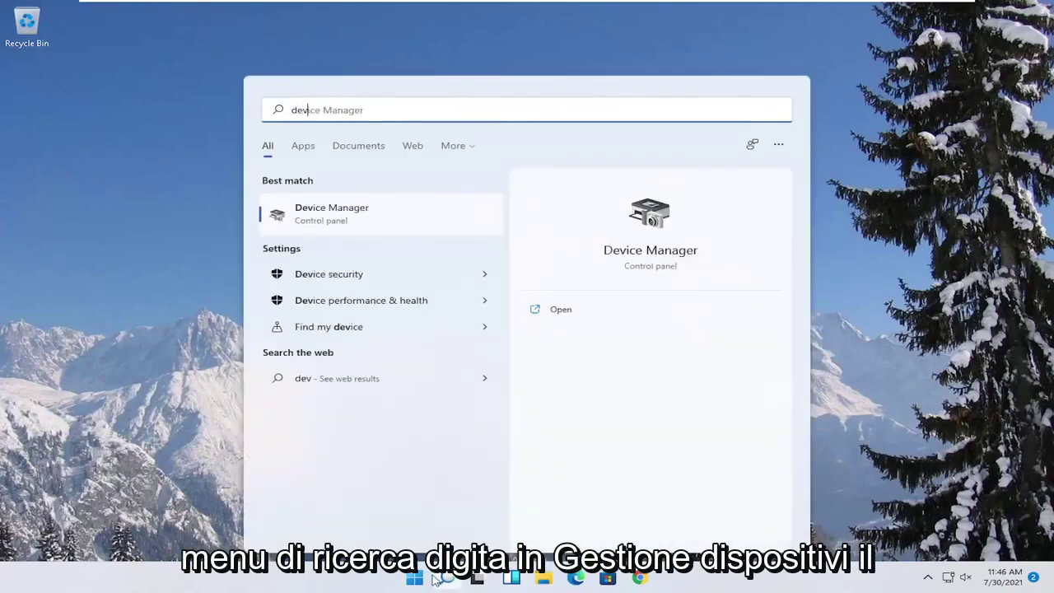
{"action": "type", "text": "ice manager"}
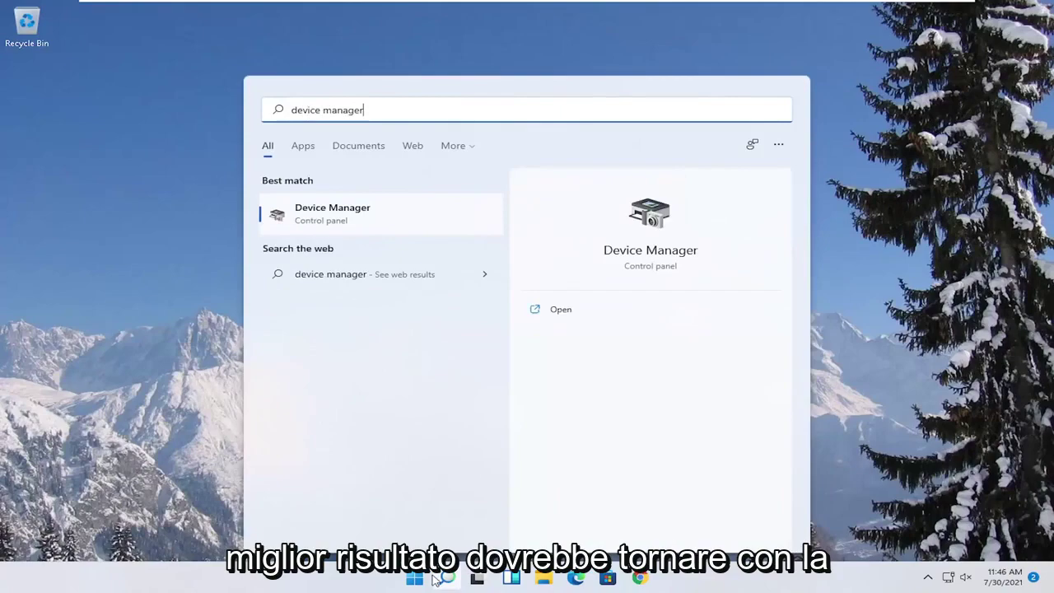
{"action": "left_click", "coordinate": [356, 223]}
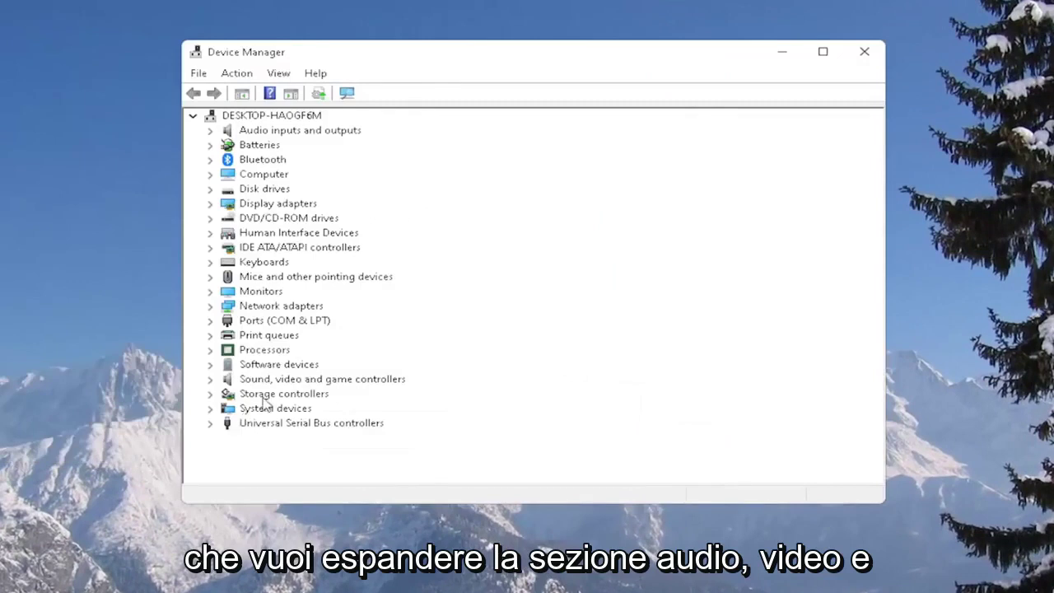
{"action": "left_click", "coordinate": [285, 380]}
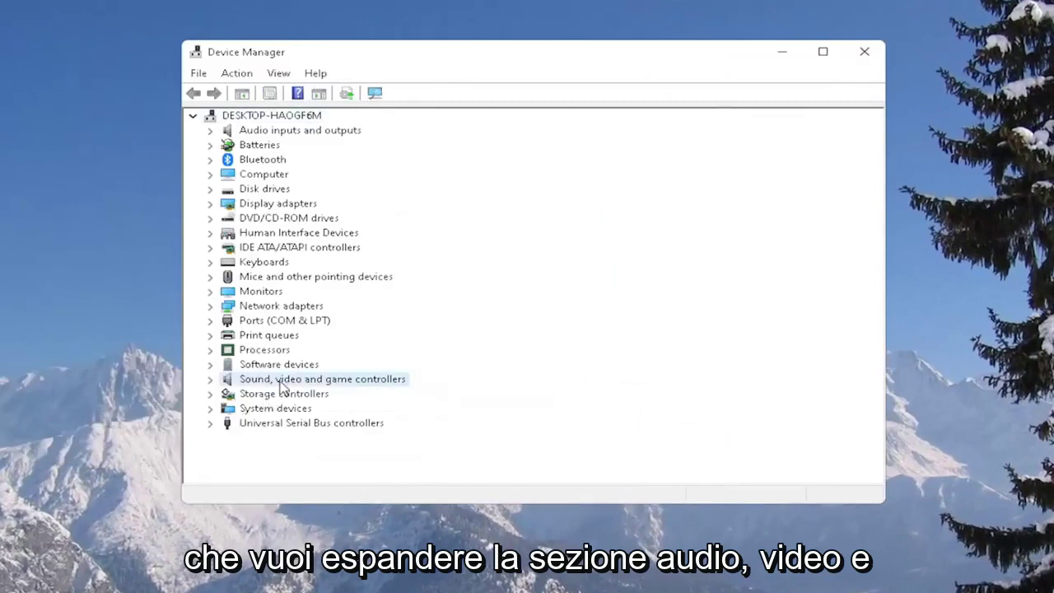
{"action": "double_click", "coordinate": [353, 381]}
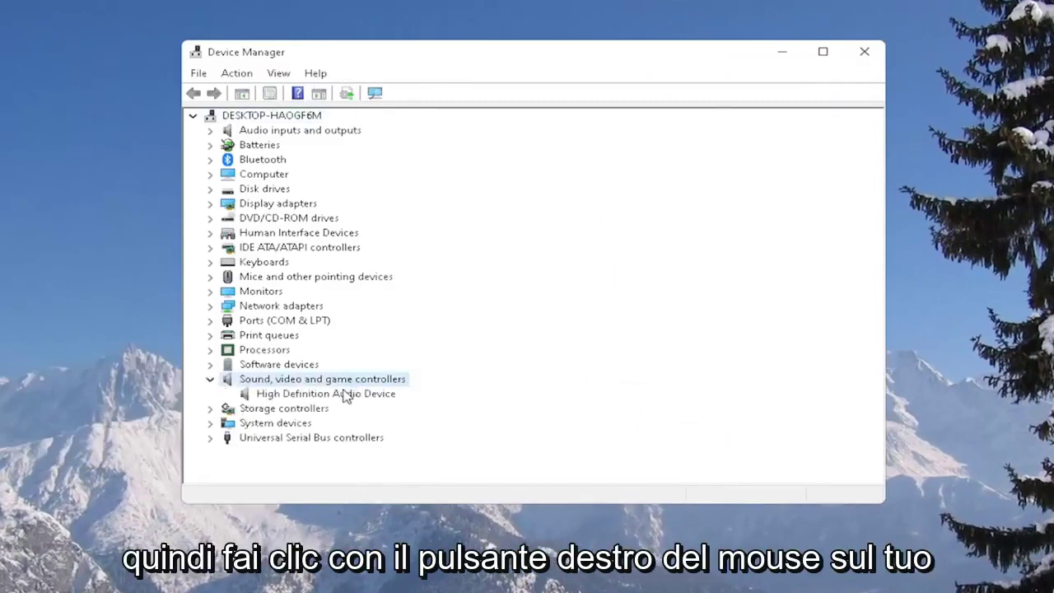
Reinstall the High Definition Audio Device driver from the compatible list, accept the warning, and close Device Manager.
{"action": "right_click", "coordinate": [328, 398]}
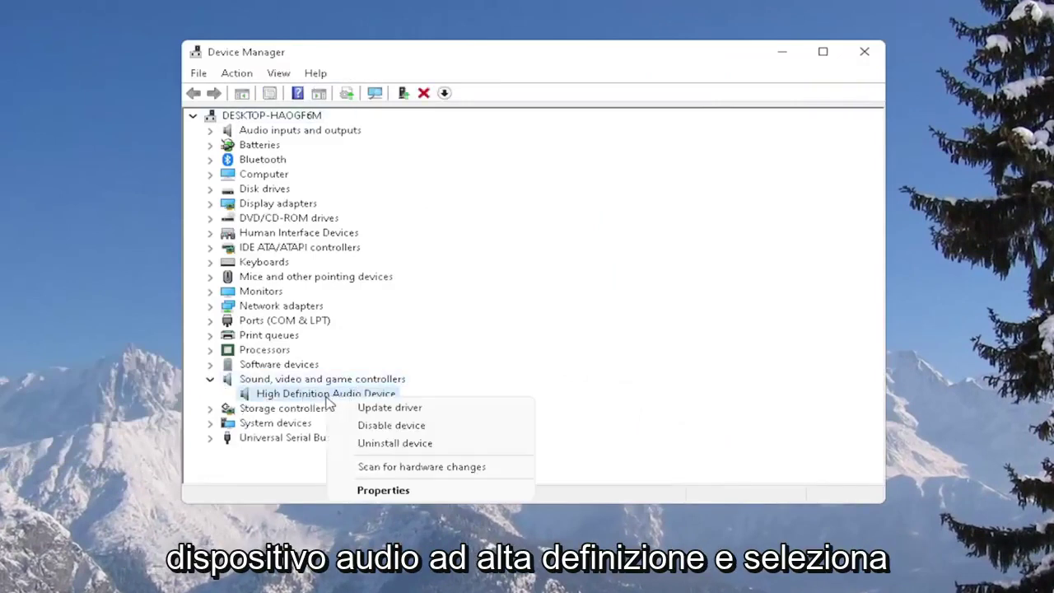
{"action": "left_click", "coordinate": [362, 409]}
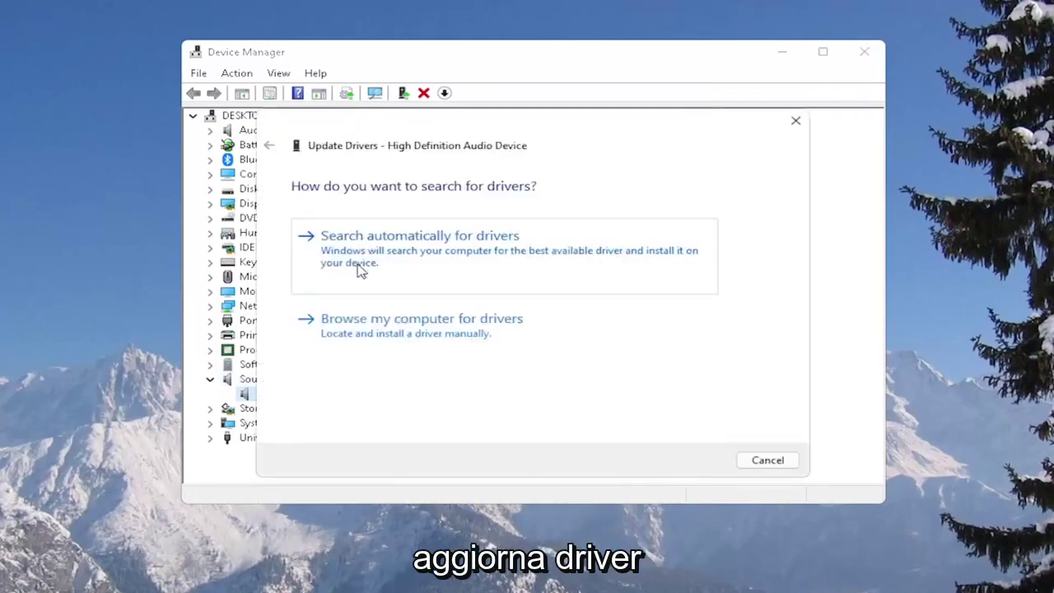
{"action": "left_click", "coordinate": [403, 331]}
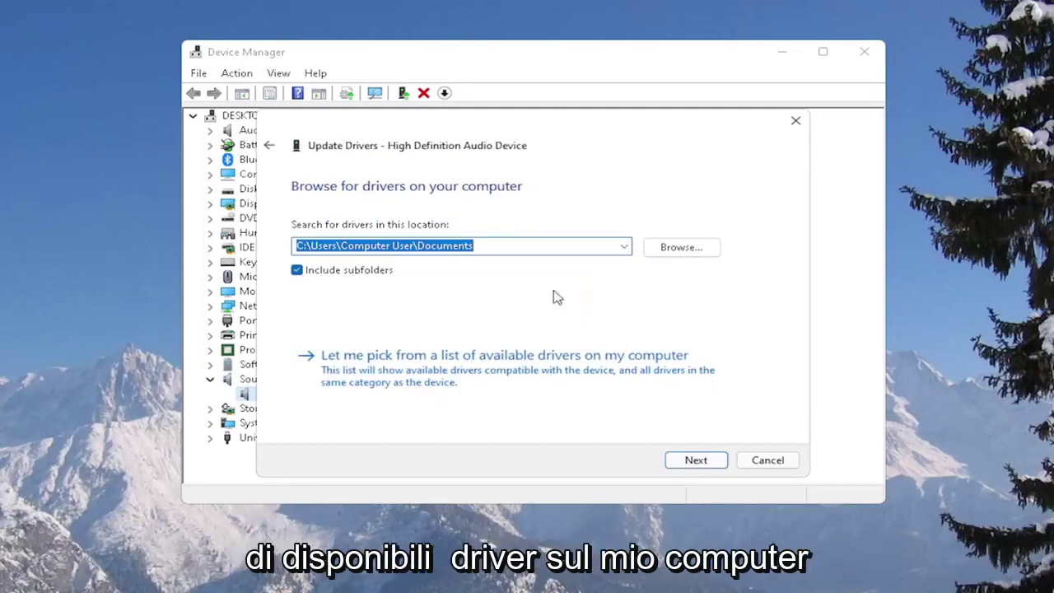
{"action": "left_click", "coordinate": [490, 370]}
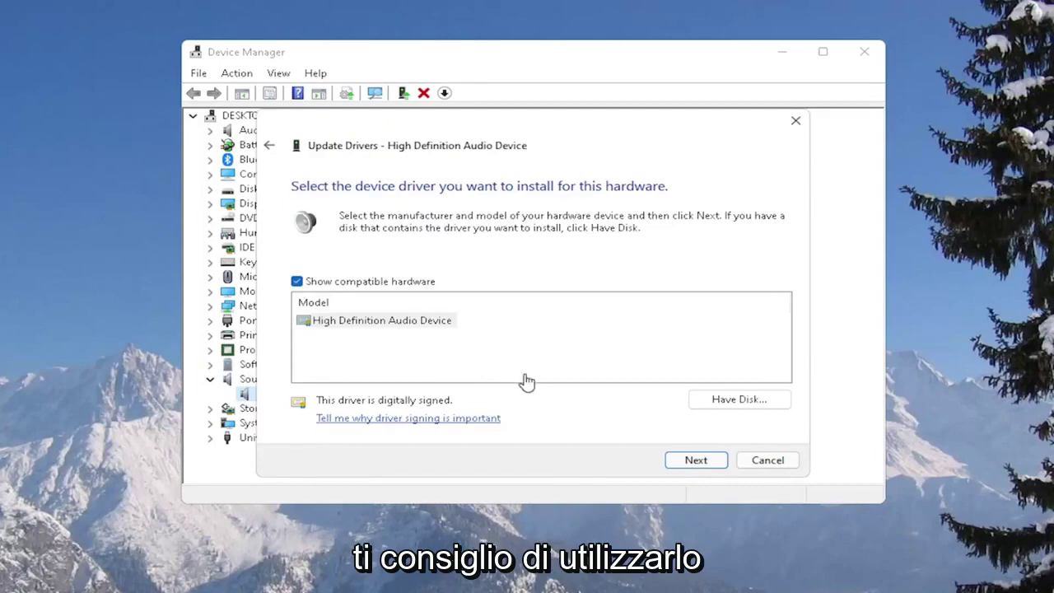
{"action": "left_click", "coordinate": [360, 322]}
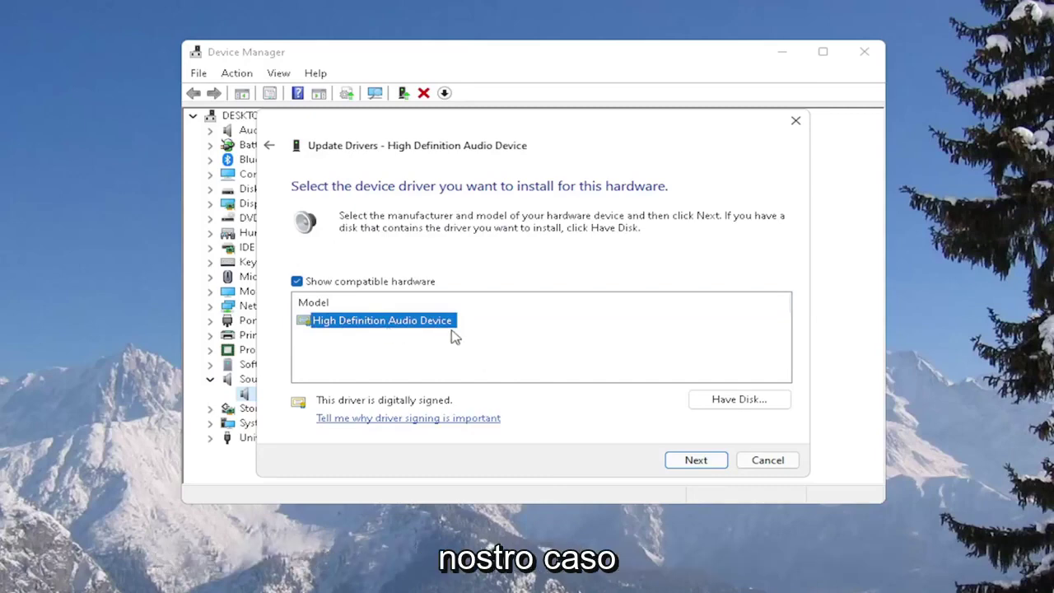
{"action": "left_click", "coordinate": [695, 470]}
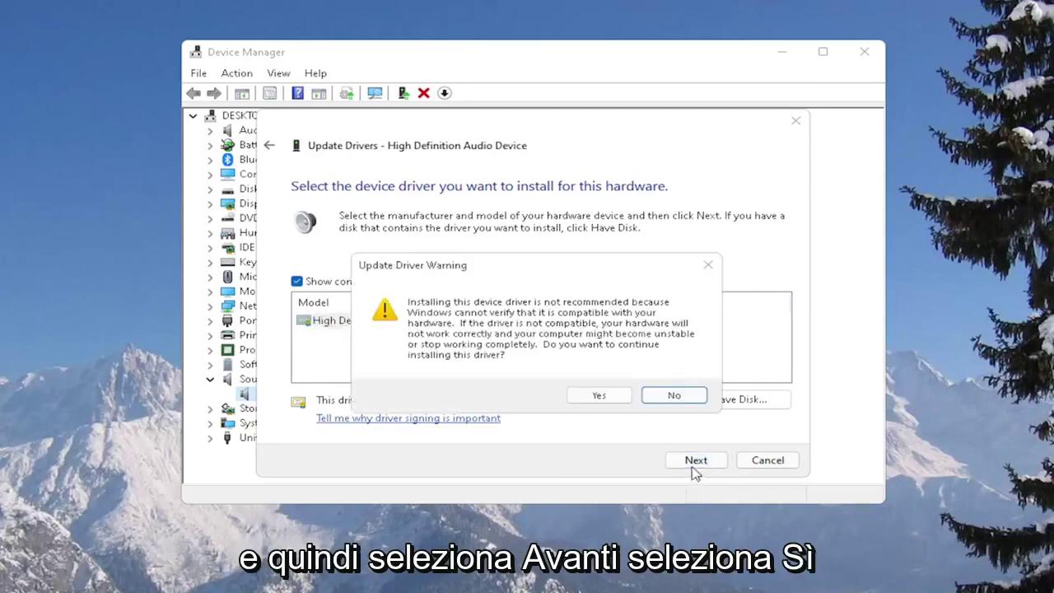
{"action": "left_click", "coordinate": [599, 395]}
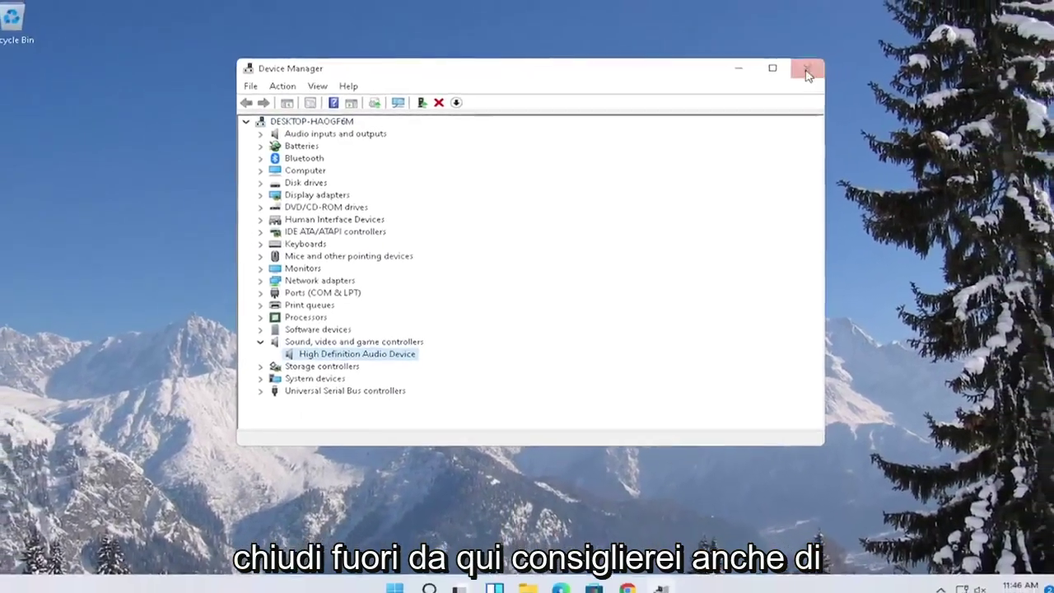
{"action": "left_click", "coordinate": [803, 71]}
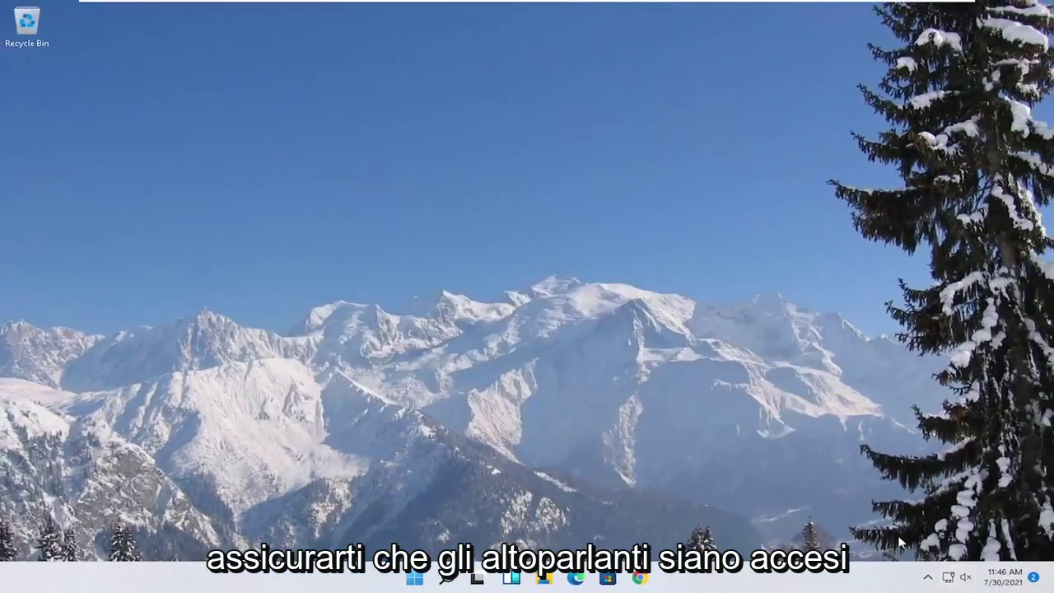
{"action": "left_click", "coordinate": [955, 576]}
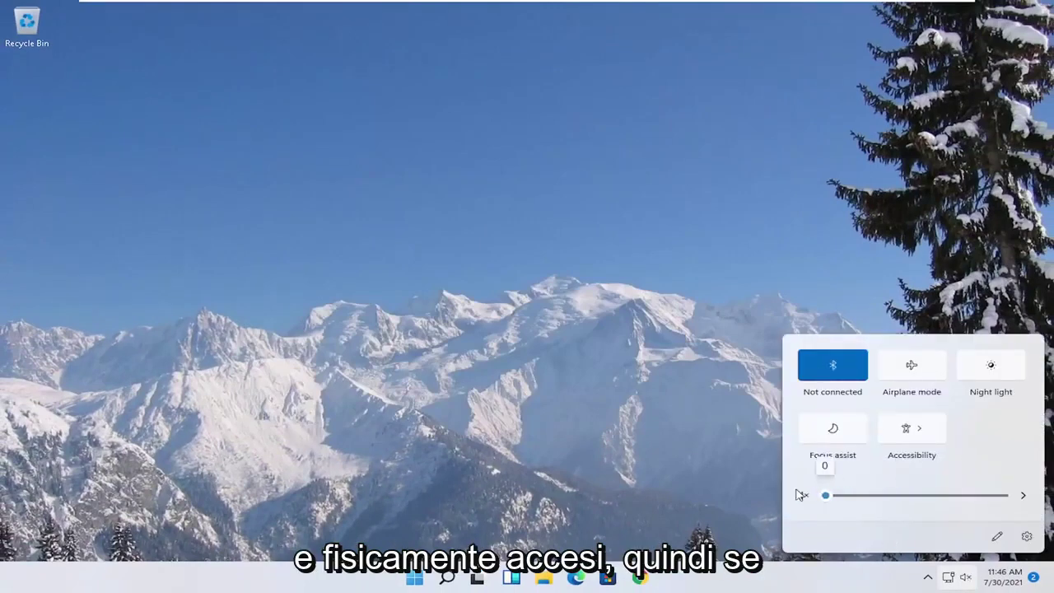
{"action": "left_click", "coordinate": [616, 421]}
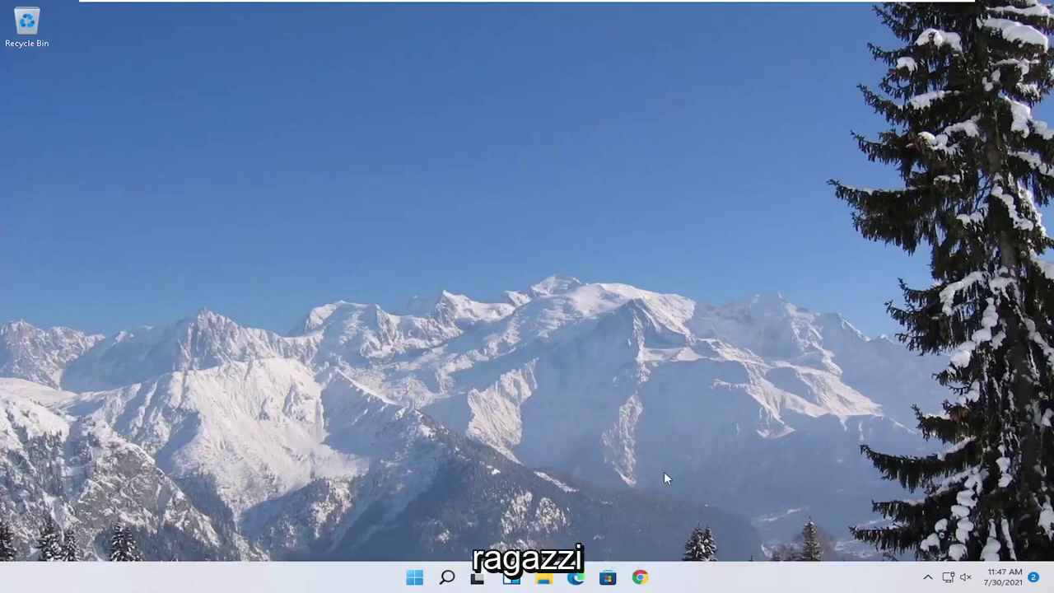
Open Control Panel and switch View by to Large icons.
{"action": "left_click", "coordinate": [445, 577]}
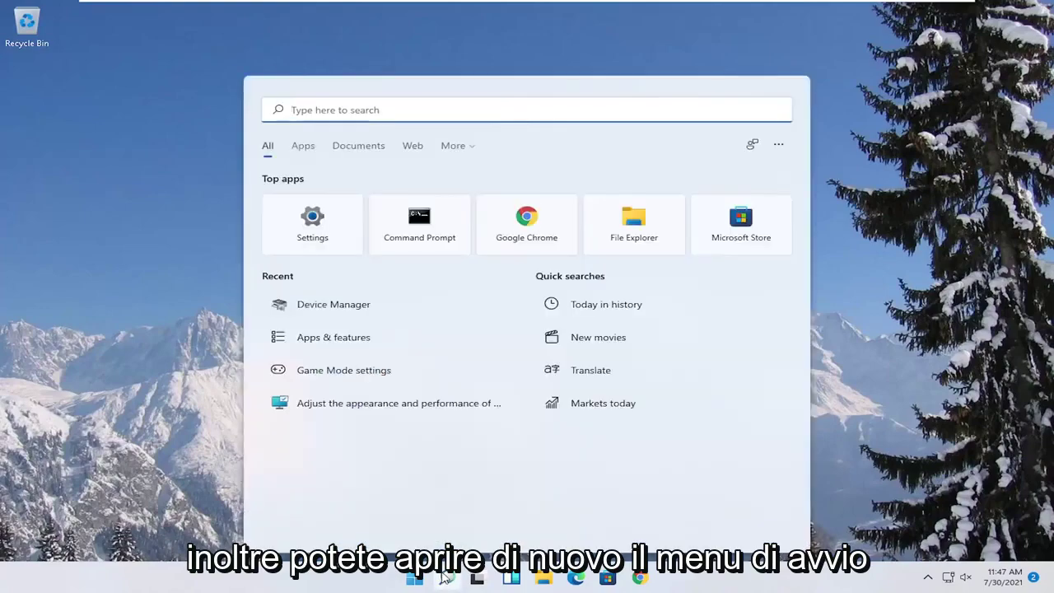
{"action": "type", "text": "contro, panel"}
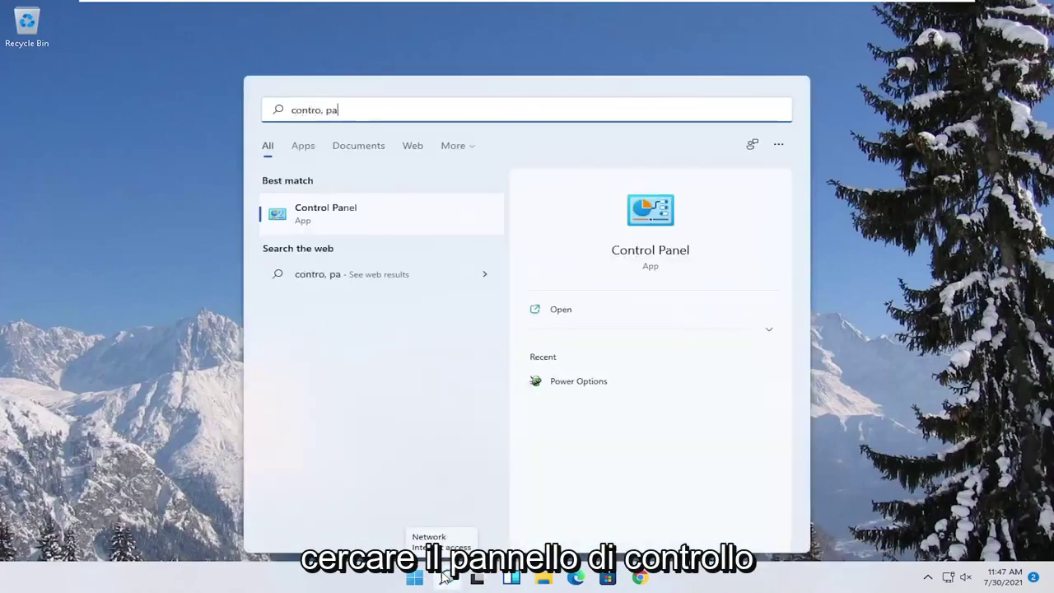
{"action": "left_click", "coordinate": [375, 223]}
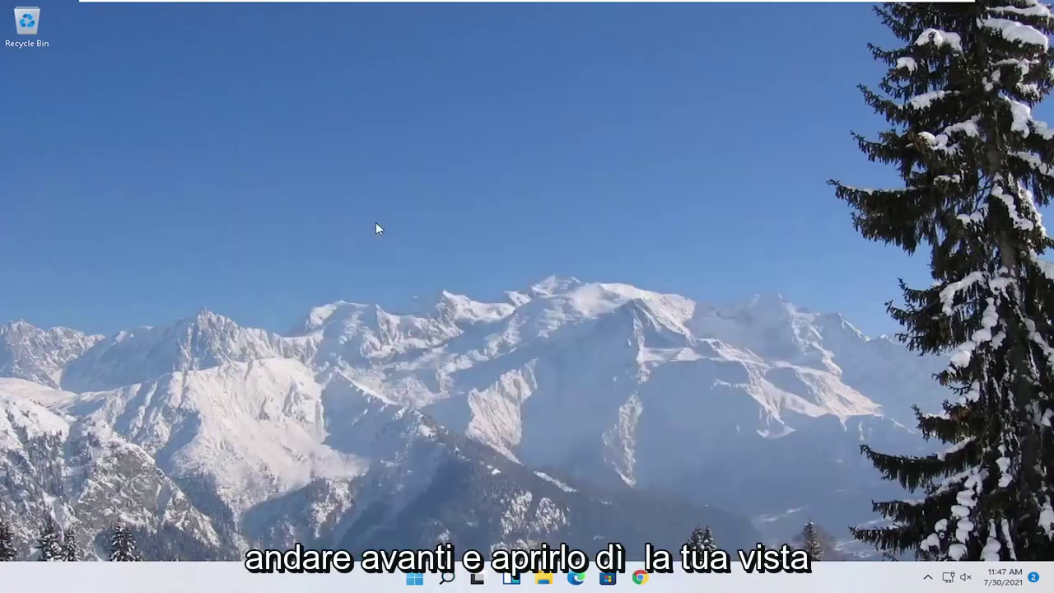
{"action": "left_click", "coordinate": [856, 166]}
{"action": "left_click", "coordinate": [862, 205]}
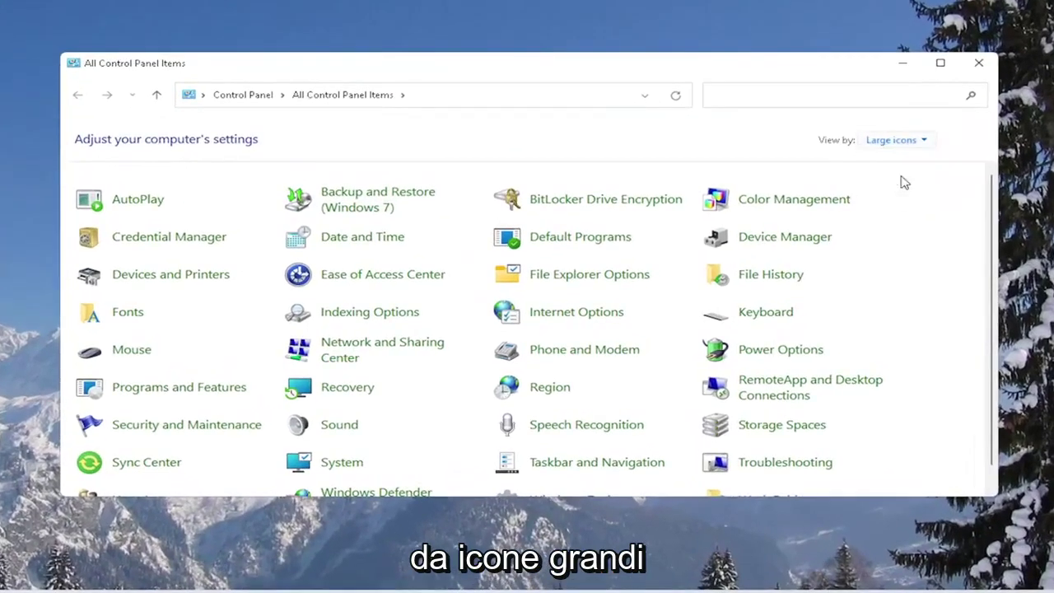
In the Sound dialog, select Speakers and check its speaker configuration, then cancel the setup wizard.
{"action": "left_click", "coordinate": [341, 428]}
{"action": "left_click_drag", "start_coordinate": [225, 20], "coordinate": [485, 79]}
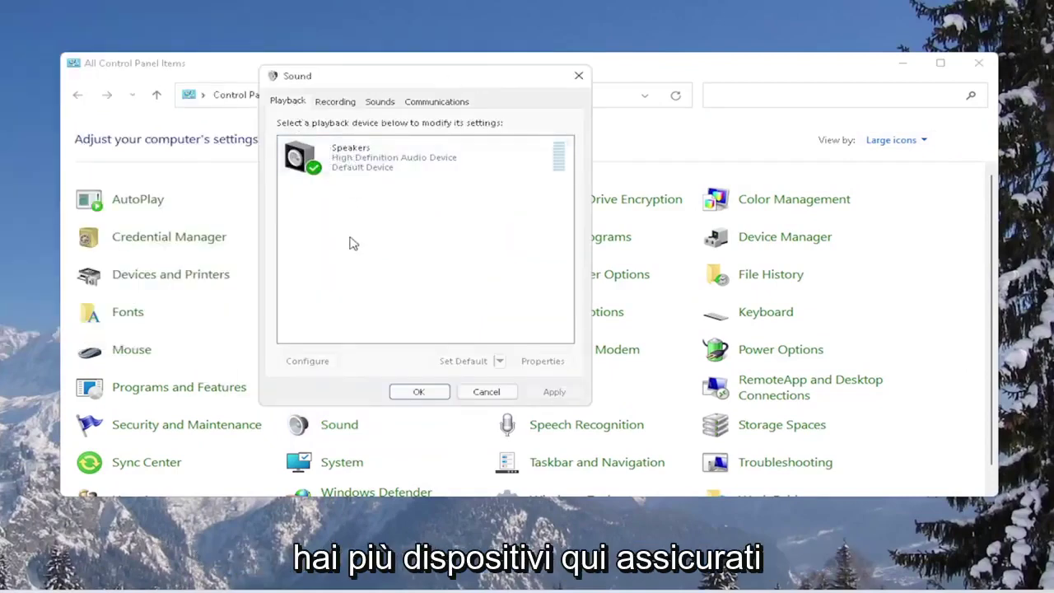
{"action": "left_click", "coordinate": [352, 162]}
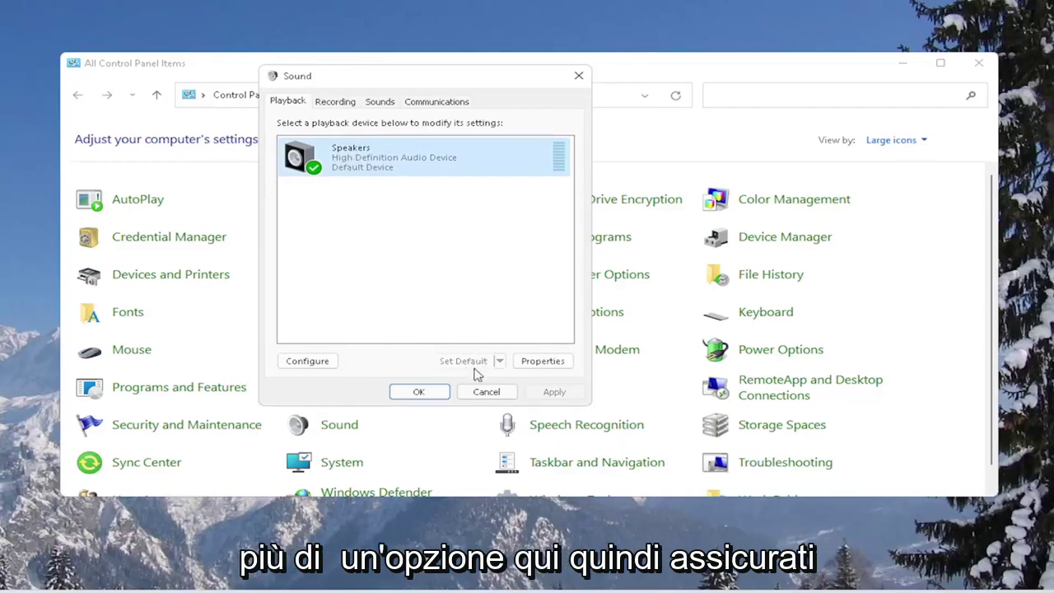
{"action": "left_click", "coordinate": [309, 362]}
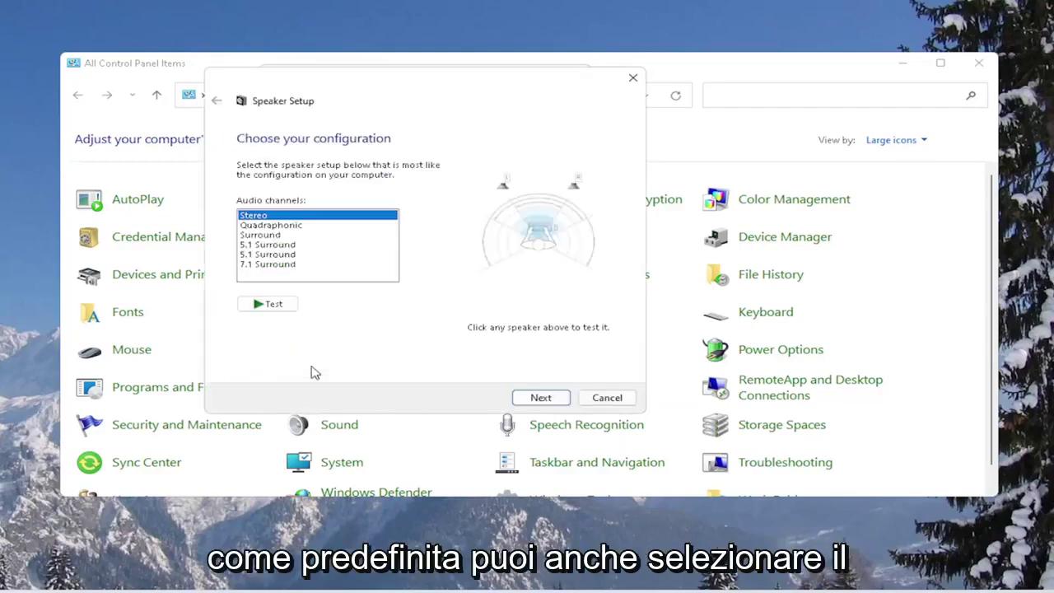
{"action": "left_click", "coordinate": [606, 398]}
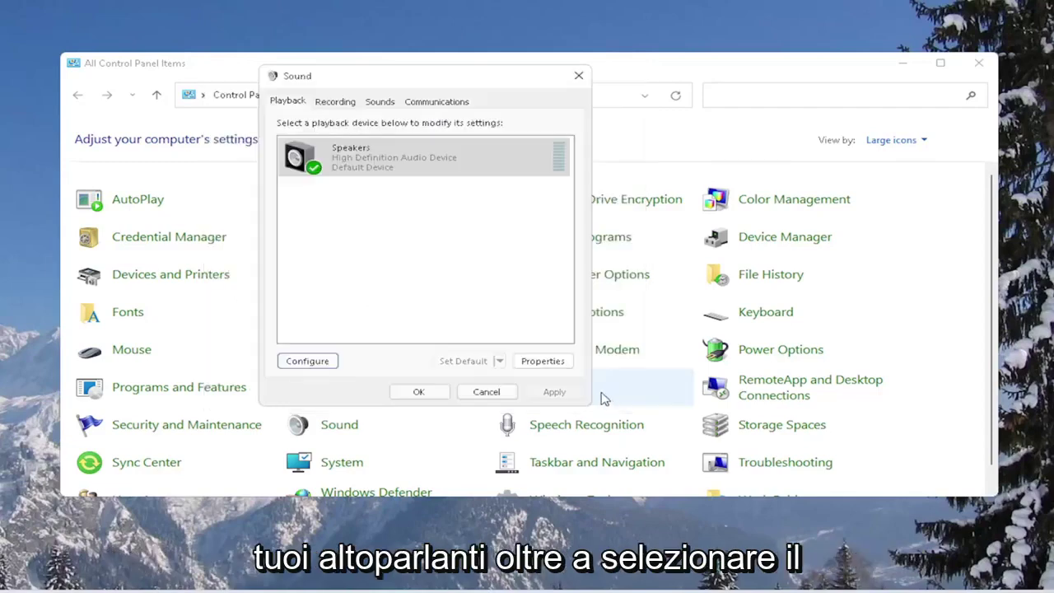
Review the Speakers Properties Advanced and Spatial sound tabs.
{"action": "left_click", "coordinate": [542, 362]}
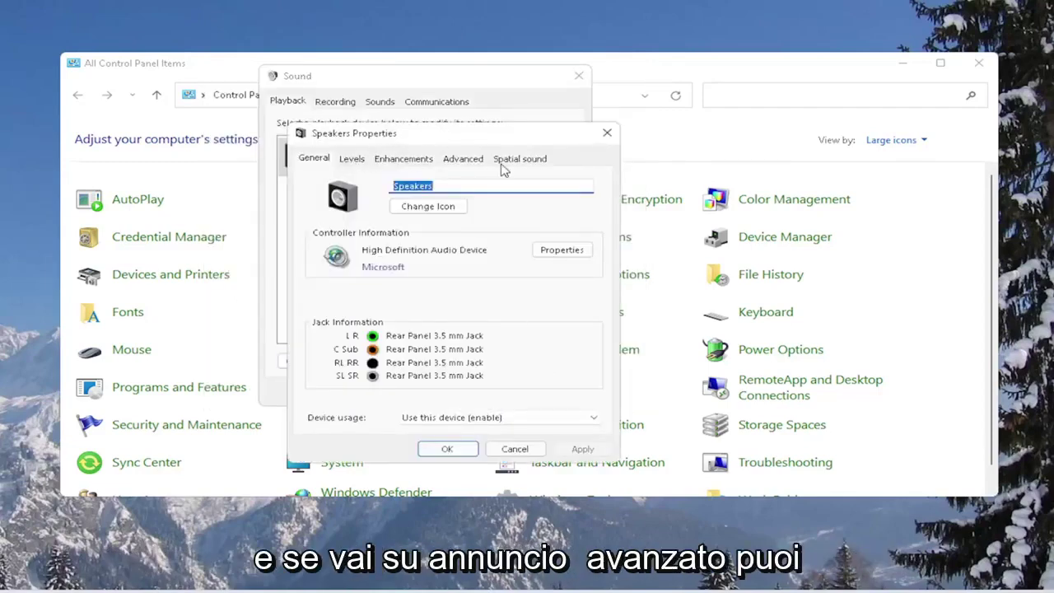
{"action": "left_click", "coordinate": [462, 158]}
{"action": "left_click_drag", "start_coordinate": [453, 131], "coordinate": [436, 99]}
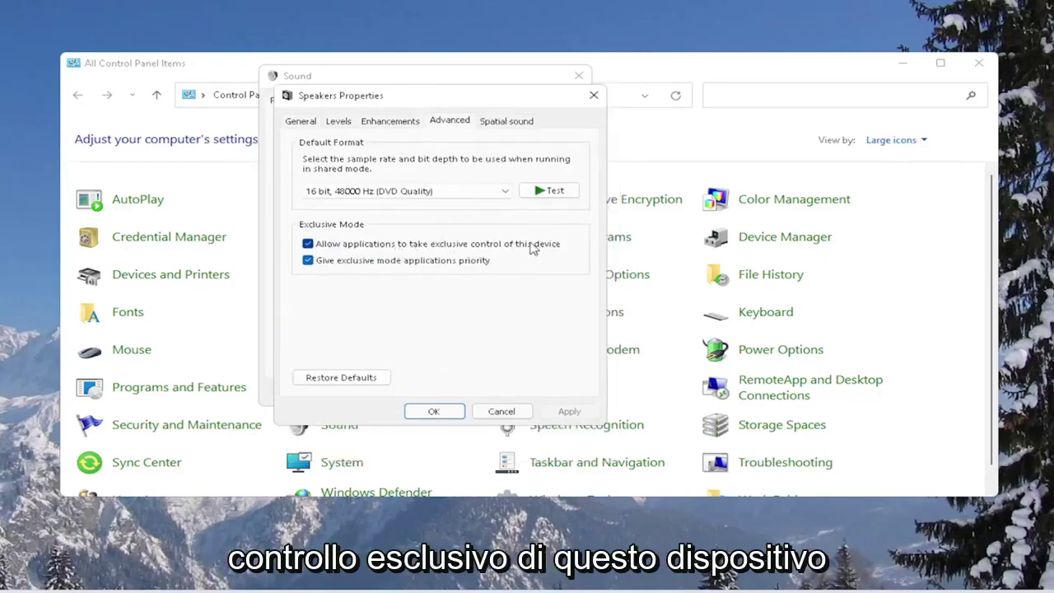
{"action": "left_click", "coordinate": [522, 120]}
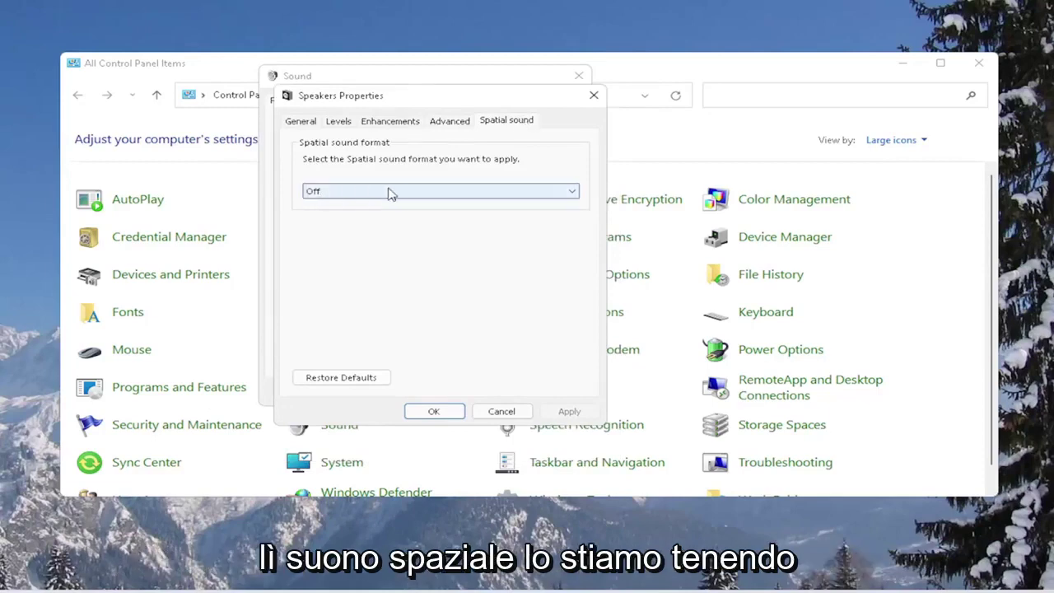
Restore the default enhancement settings, then confirm and close Speakers Properties, Sound and Control Panel.
{"action": "left_click", "coordinate": [393, 120]}
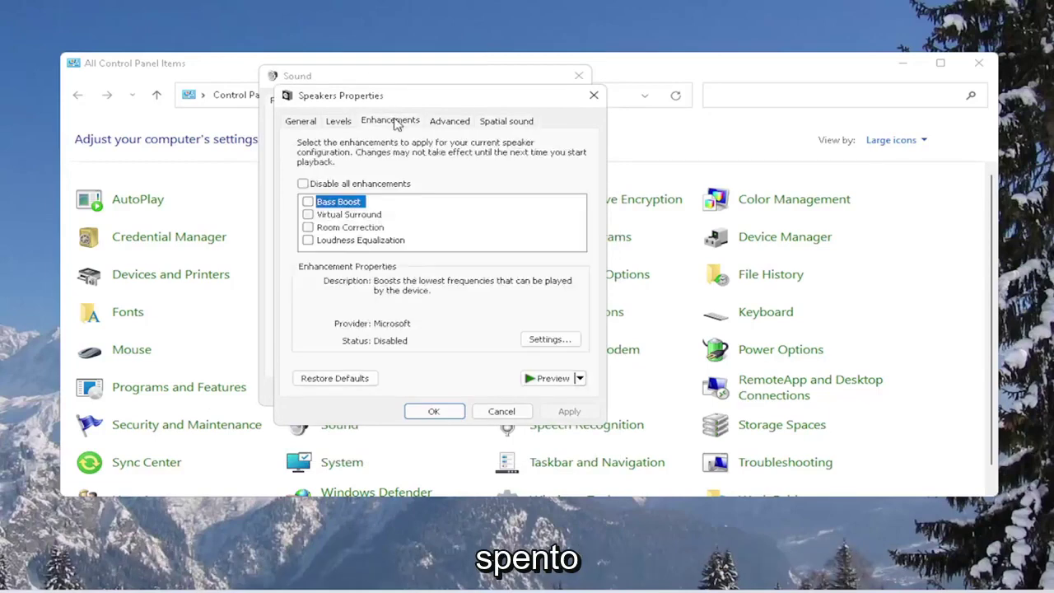
{"action": "left_click", "coordinate": [334, 378]}
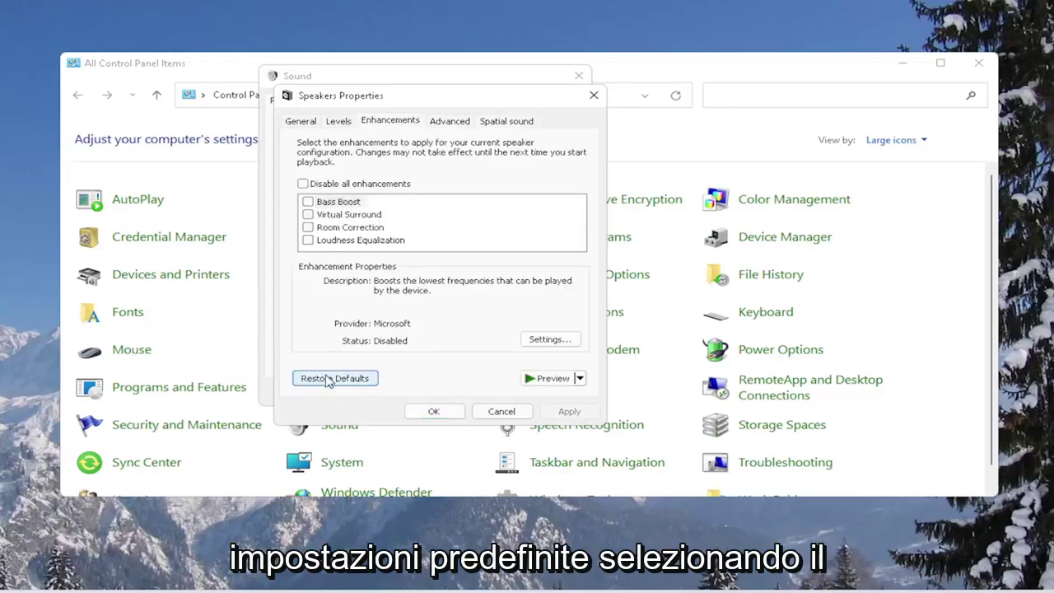
{"action": "left_click", "coordinate": [449, 419]}
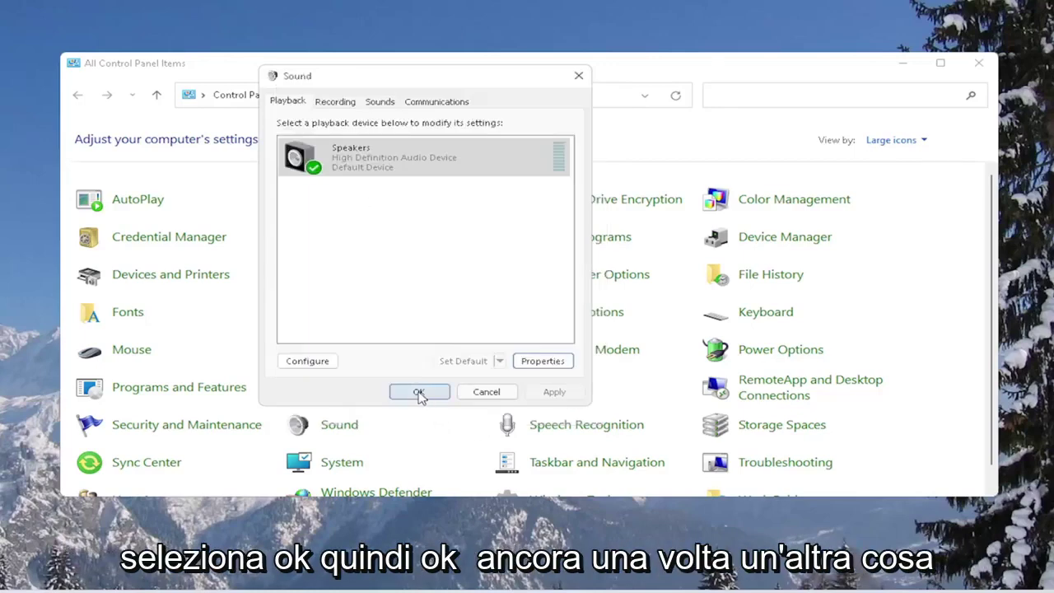
{"action": "left_click", "coordinate": [423, 395]}
{"action": "left_click", "coordinate": [978, 63]}
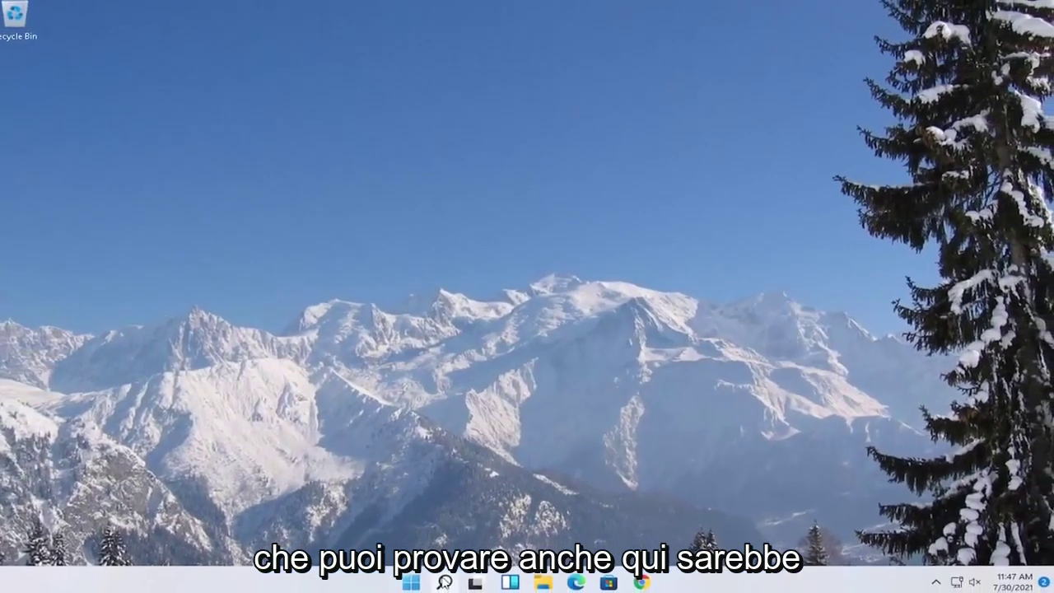
Open Troubleshoot settings from a 'troubleshoot' search and show Other troubleshooters.
{"action": "left_click", "coordinate": [414, 578]}
{"action": "type", "text": "tro"}
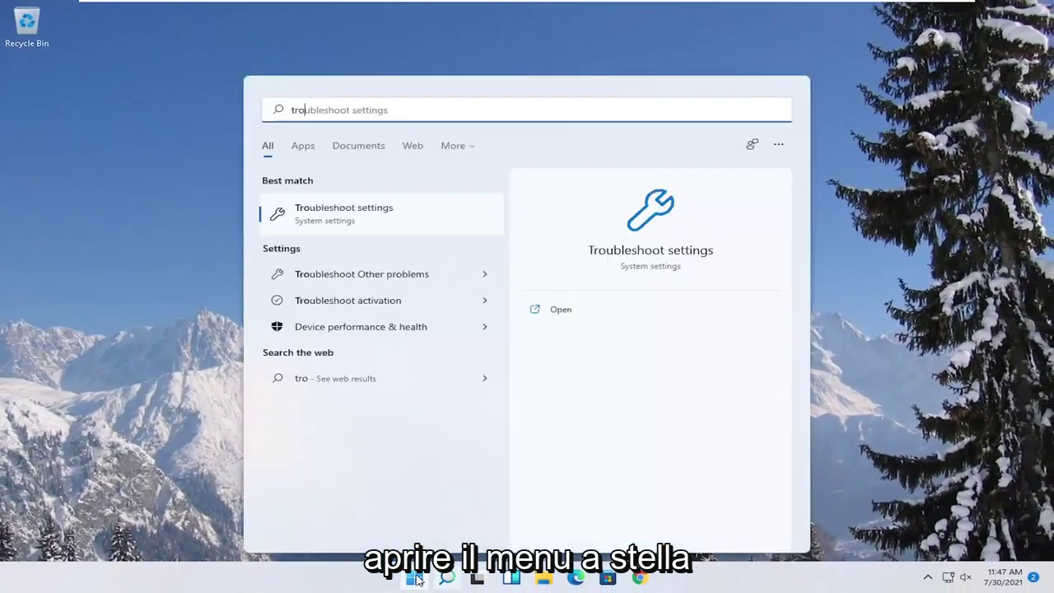
{"action": "type", "text": "ubleshoot"}
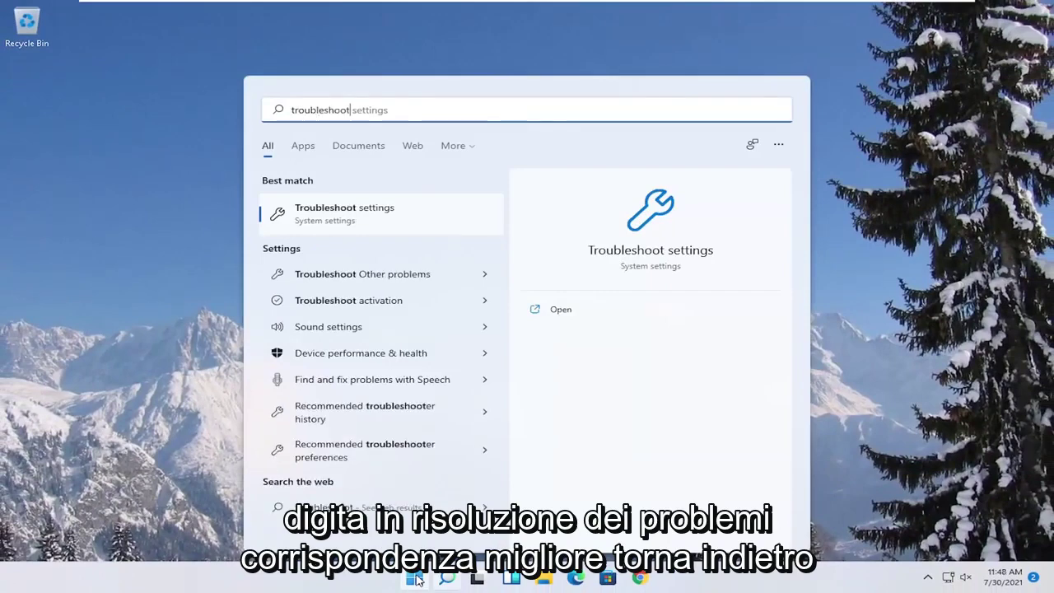
{"action": "left_click", "coordinate": [345, 217]}
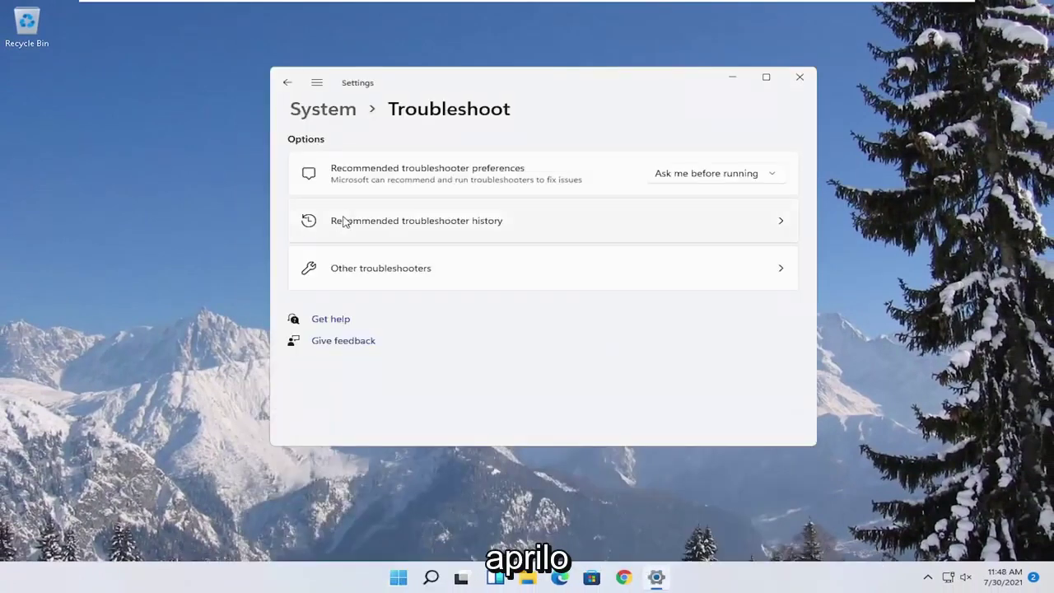
{"action": "left_click", "coordinate": [395, 274]}
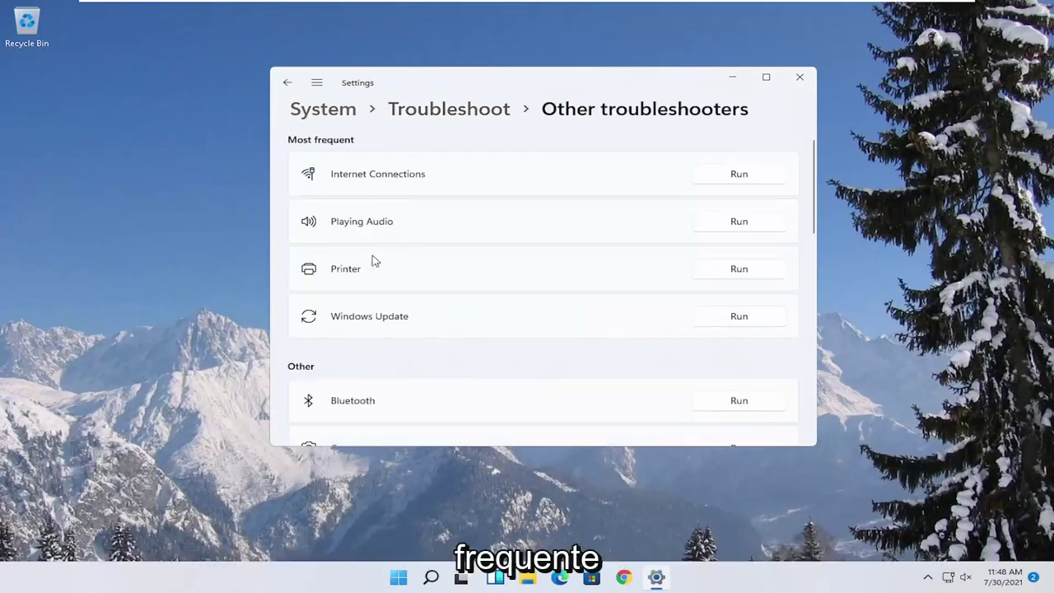
Run the Playing Audio troubleshooter, answering No then Next, and close it and Settings.
{"action": "left_click", "coordinate": [738, 222]}
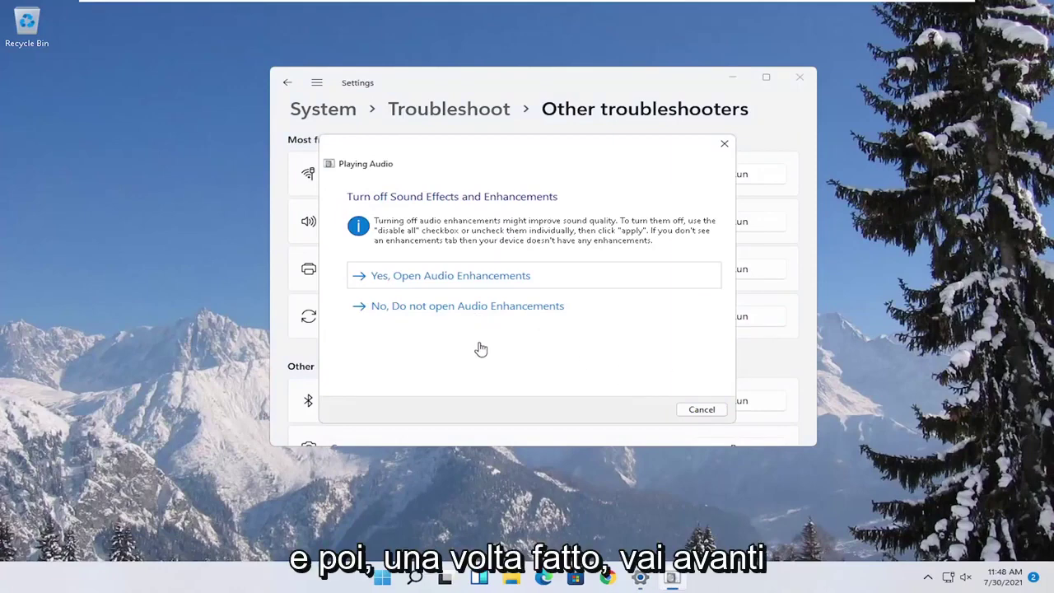
{"action": "left_click", "coordinate": [445, 307]}
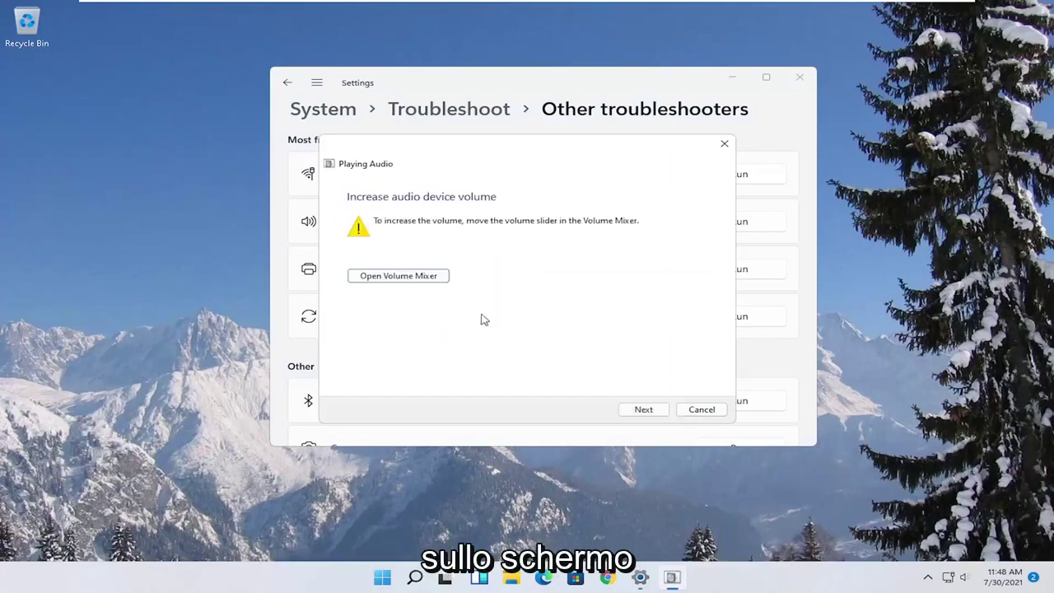
{"action": "left_click", "coordinate": [652, 403]}
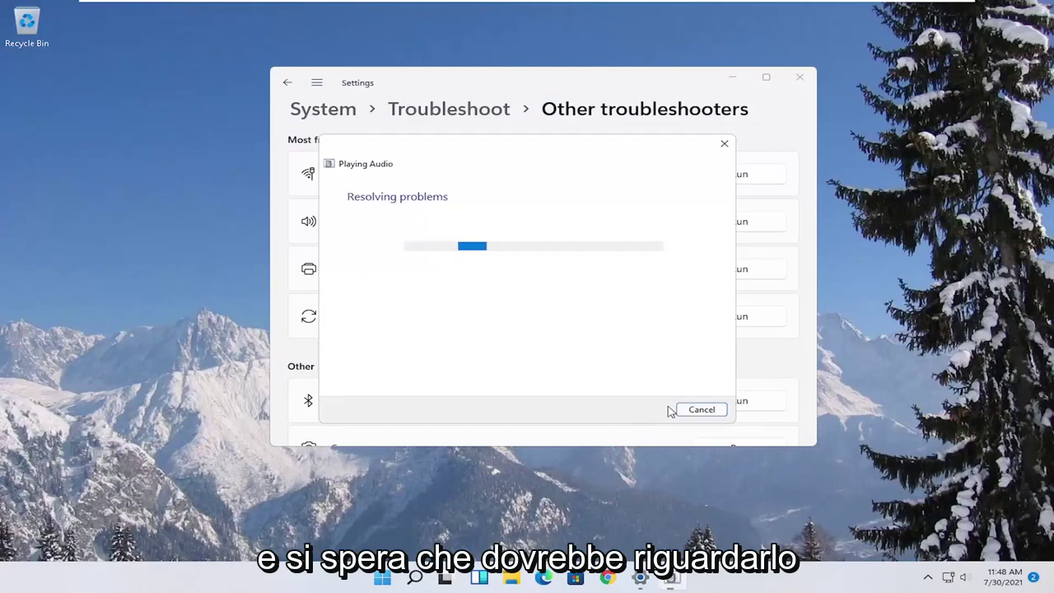
{"action": "left_click", "coordinate": [699, 409]}
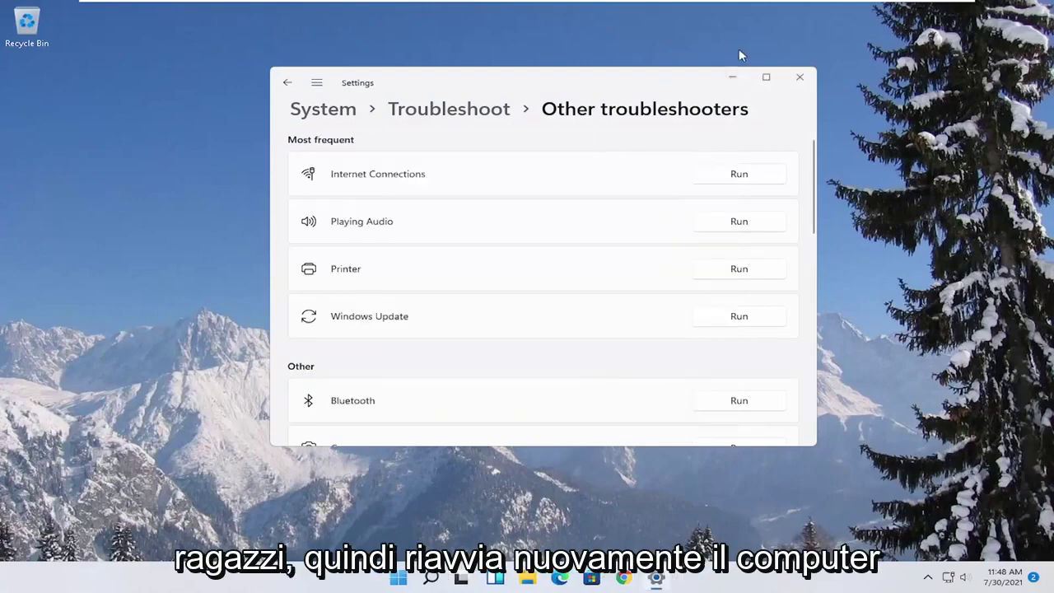
{"action": "left_click", "coordinate": [798, 76]}
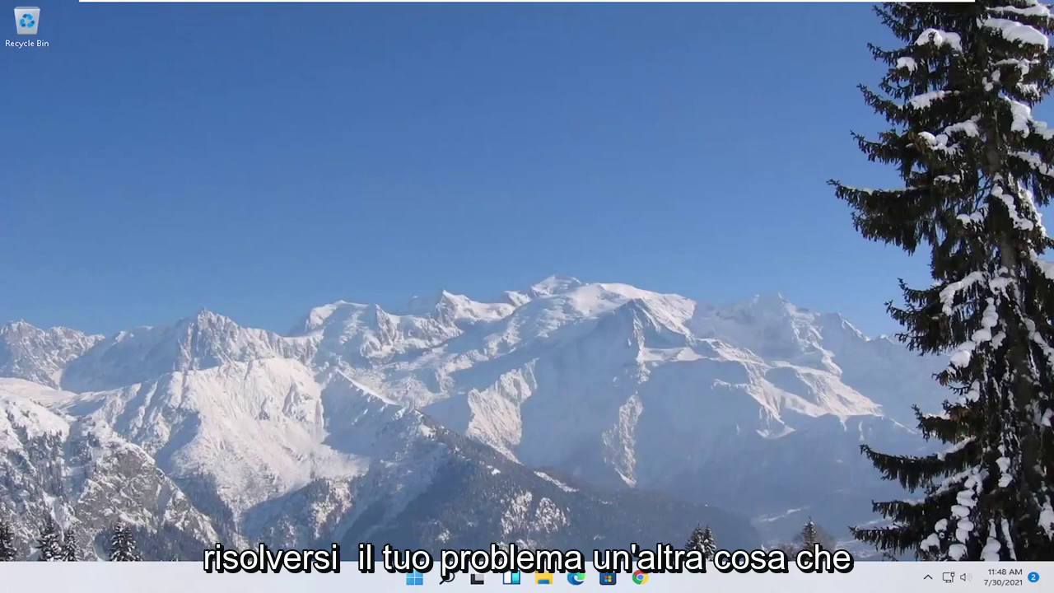
Launch Command Prompt as administrator and run sfc /scannow.
{"action": "left_click", "coordinate": [413, 580]}
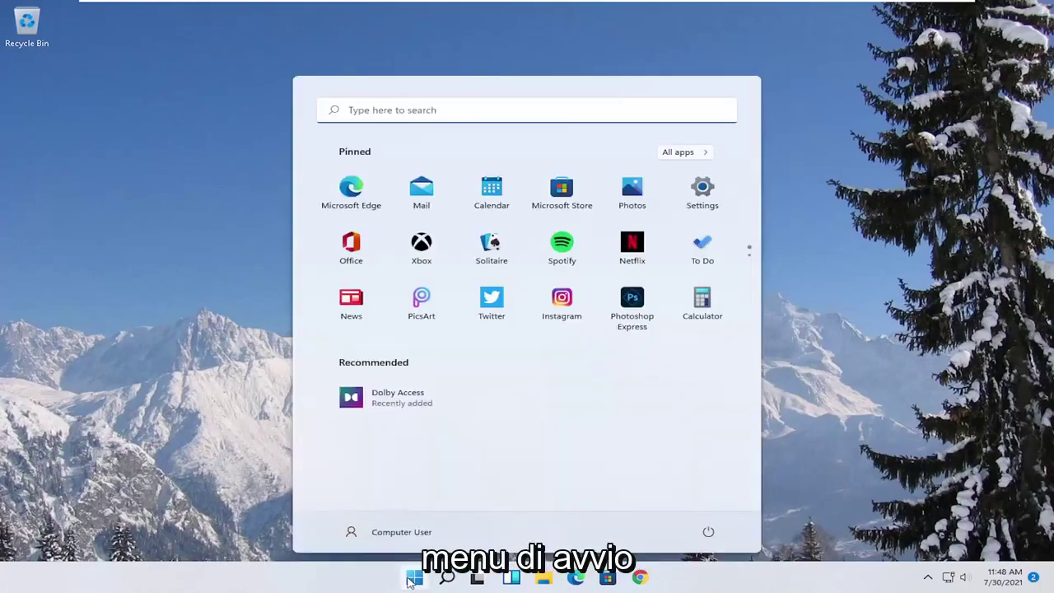
{"action": "type", "text": "cmd"}
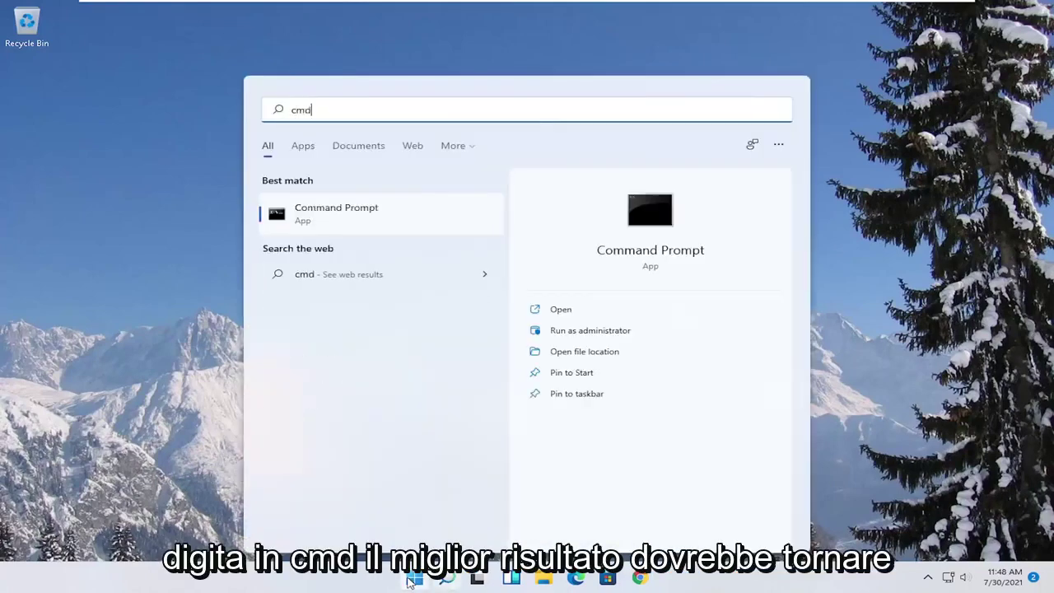
{"action": "right_click", "coordinate": [345, 212]}
{"action": "left_click", "coordinate": [397, 225]}
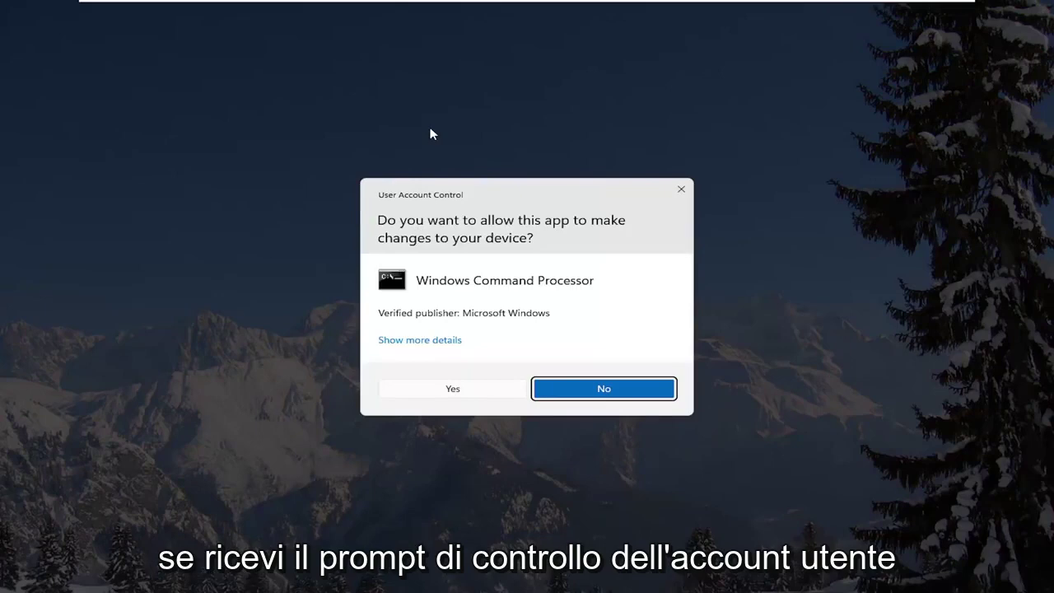
{"action": "left_click", "coordinate": [473, 392]}
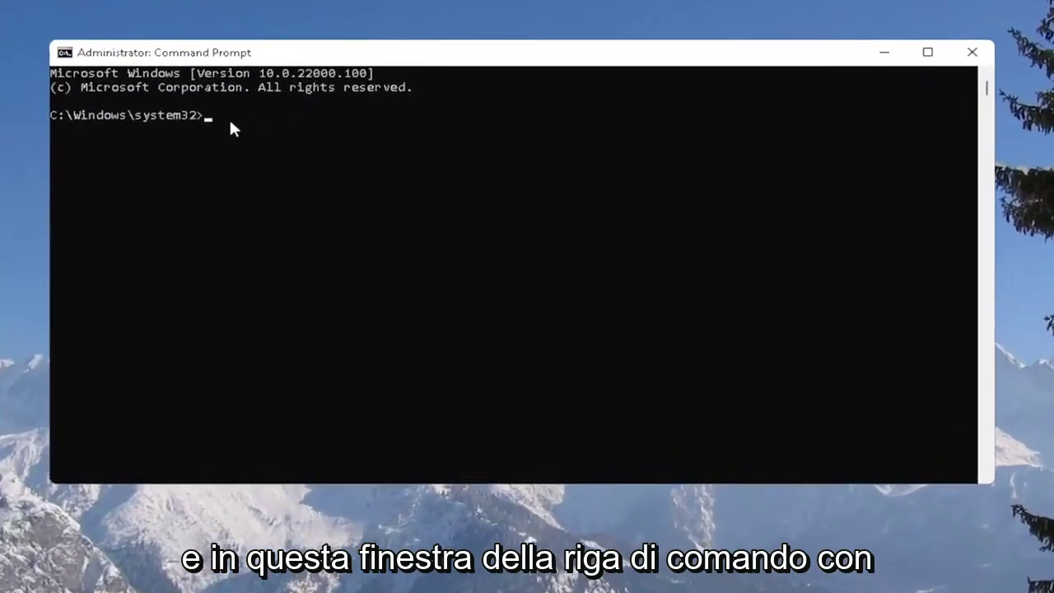
{"action": "type", "text": "sfc /s"}
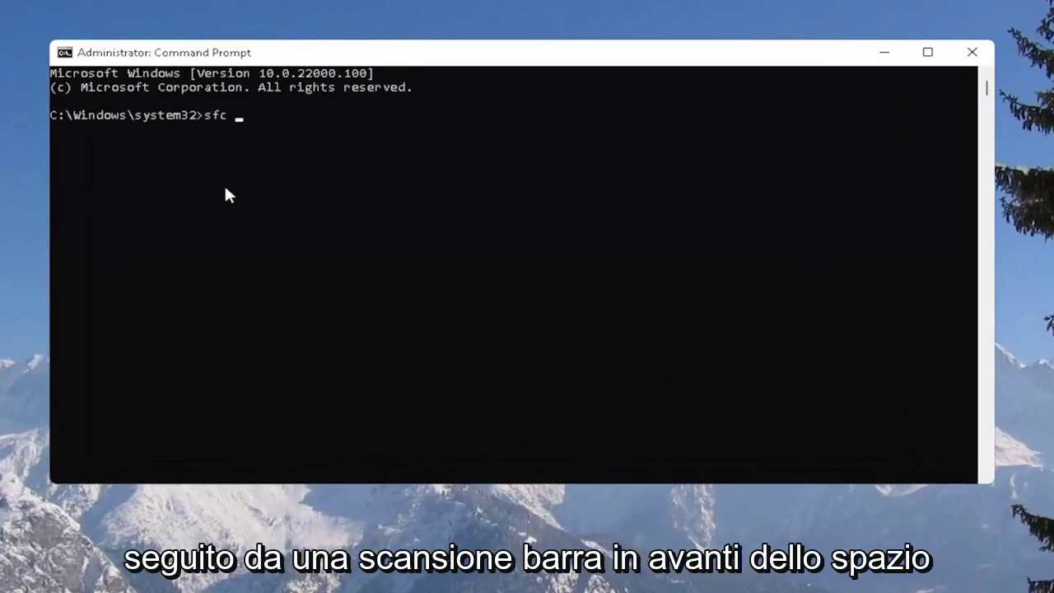
{"action": "type", "text": "cannow"}
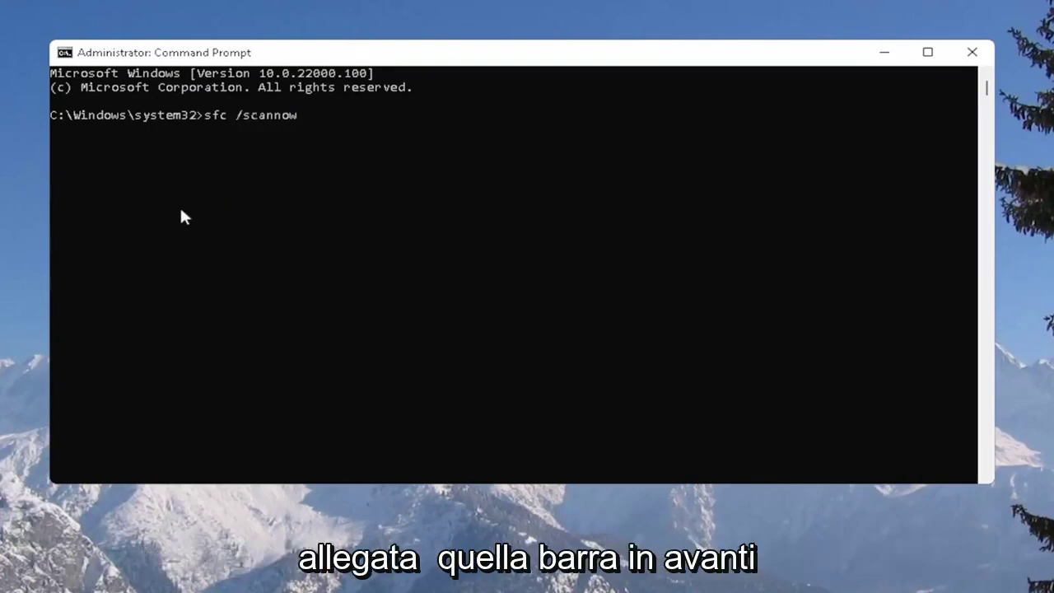
{"action": "key", "text": "Return"}
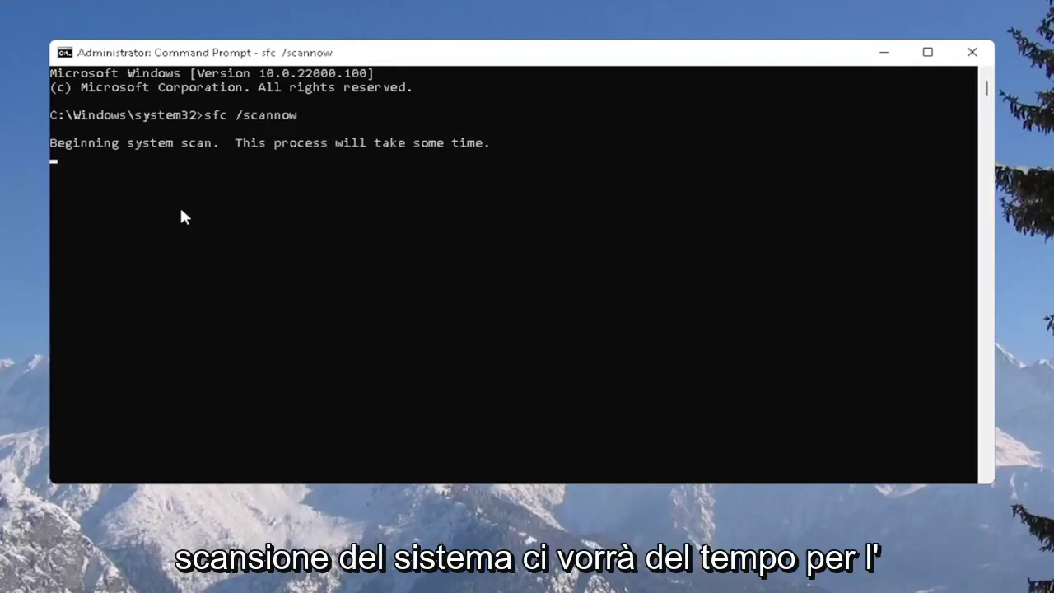